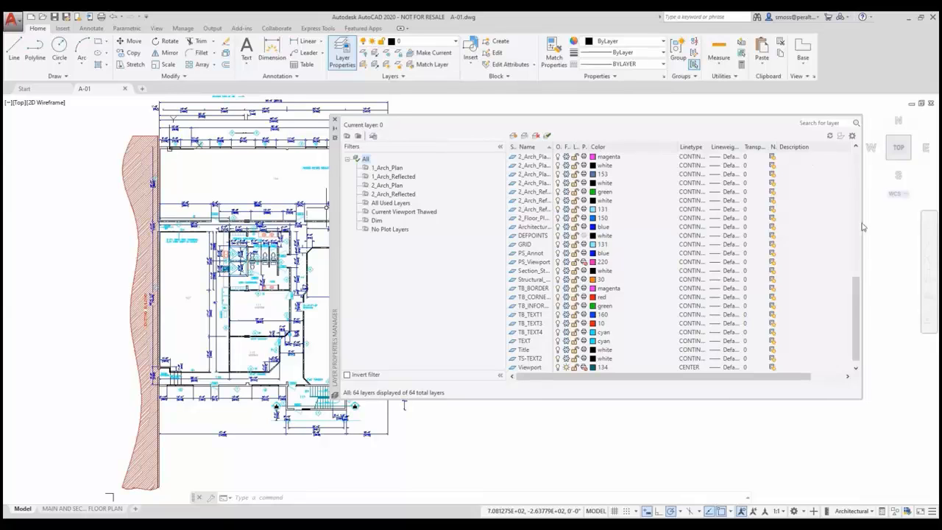
- Widen the Name column of the layer manager to show full layer names, review the layers and close the manager
drag(855, 298, 854, 171)
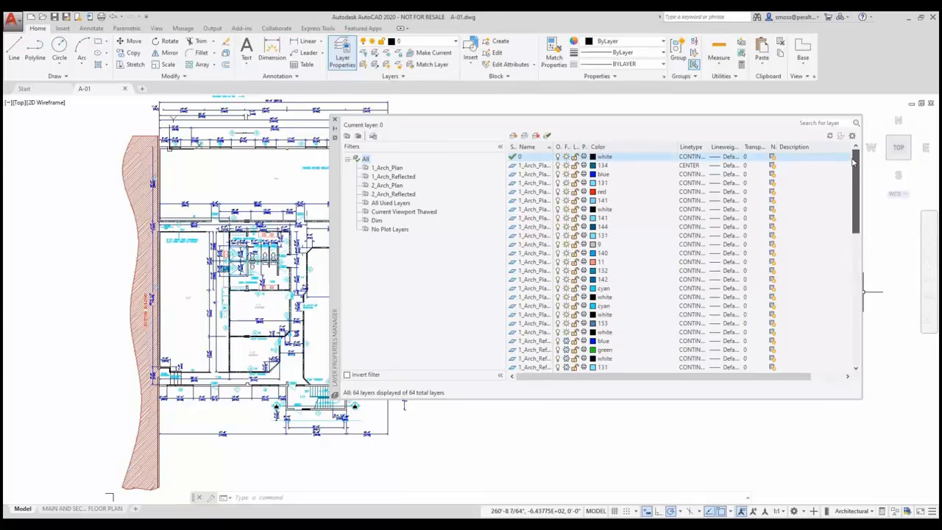
drag(553, 144, 617, 144)
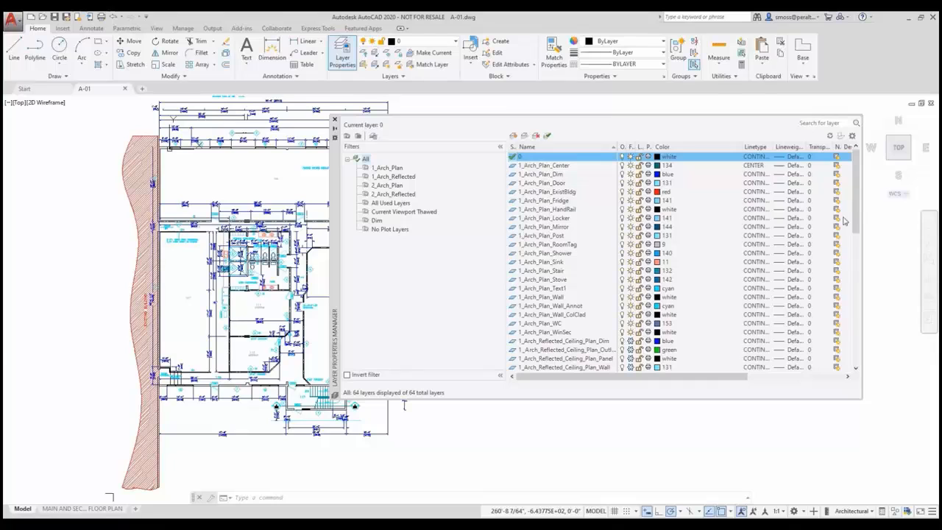
mouse_move(855, 215)
mouse_down()
mouse_move(856, 367)
mouse_move(855, 200)
mouse_up()
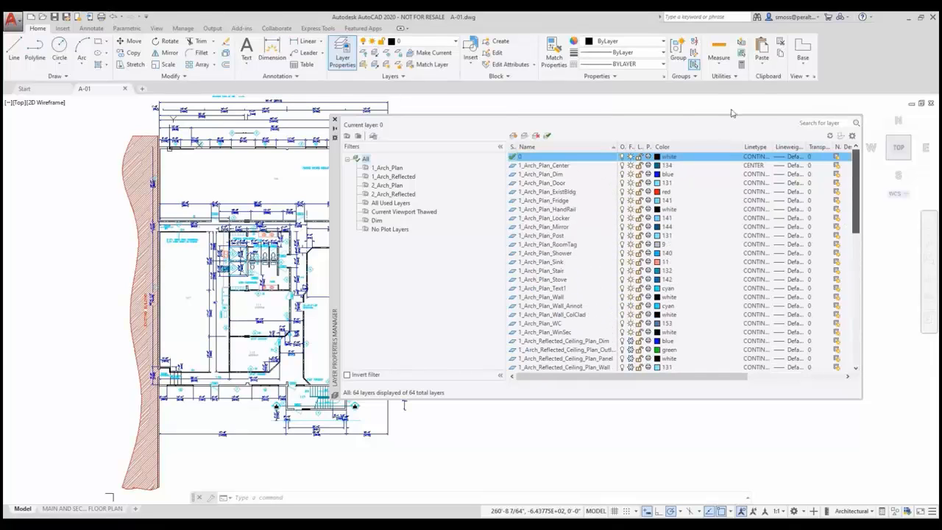
click(335, 120)
- Examine the drawing's layers and their on, freeze and lock states in the quick layer list
click(455, 41)
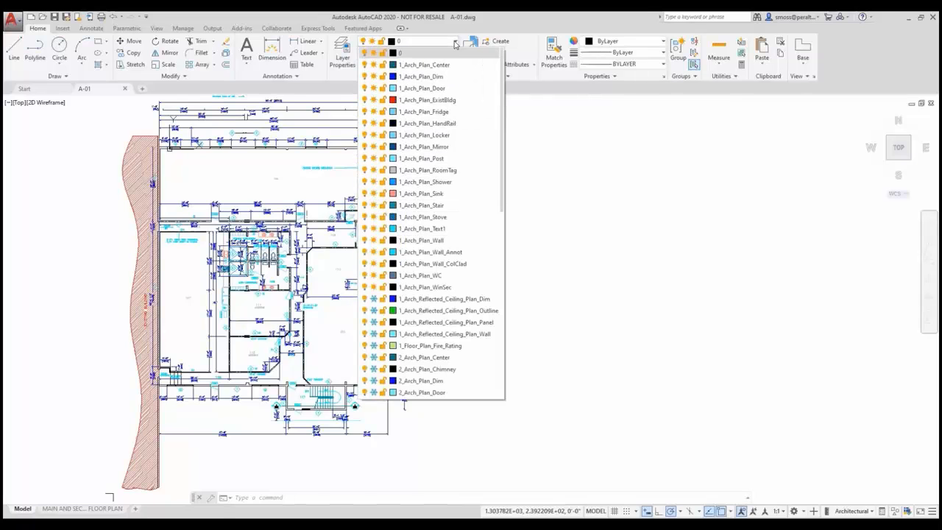
click(505, 152)
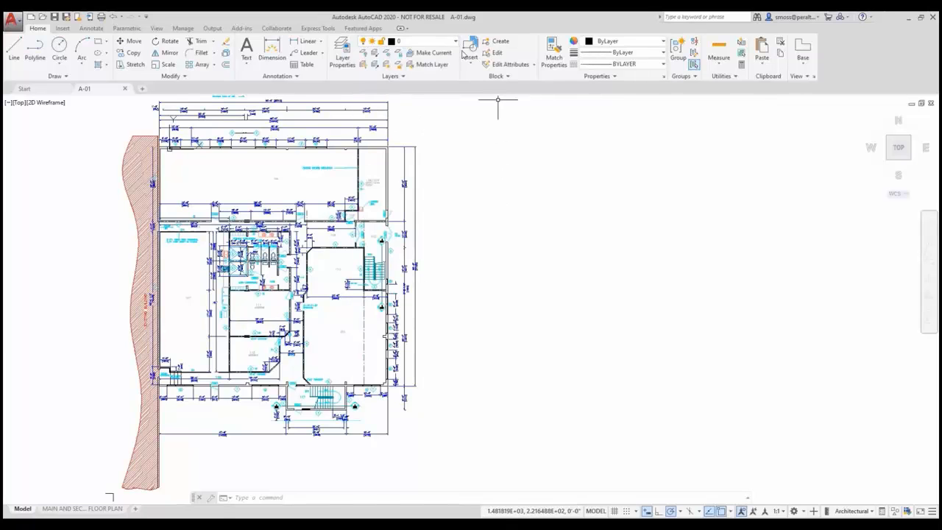
click(455, 41)
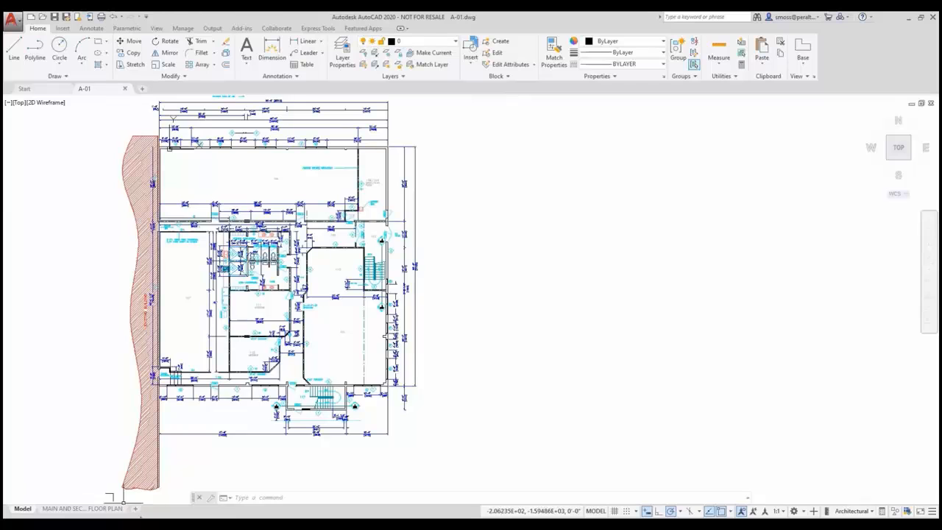
- Create a new layout, open it and assign its viewport to the Viewport layer
click(135, 509)
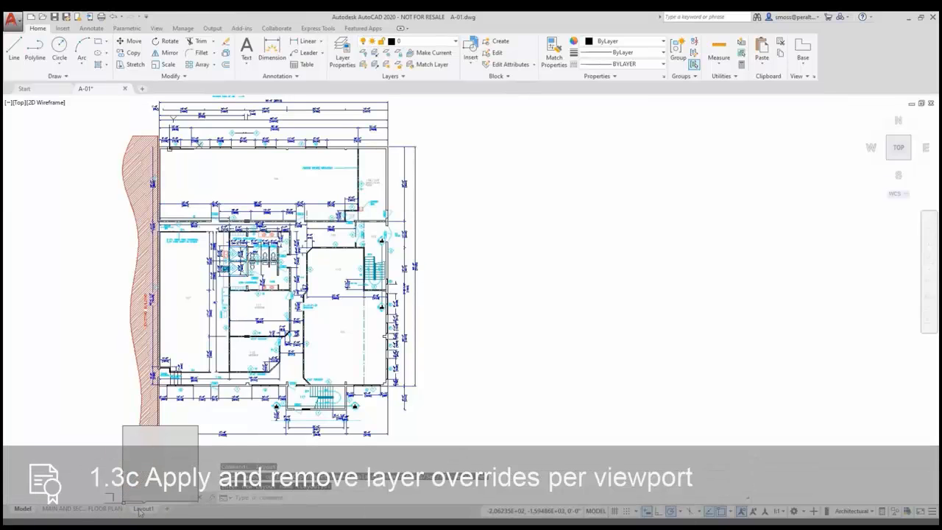
click(141, 509)
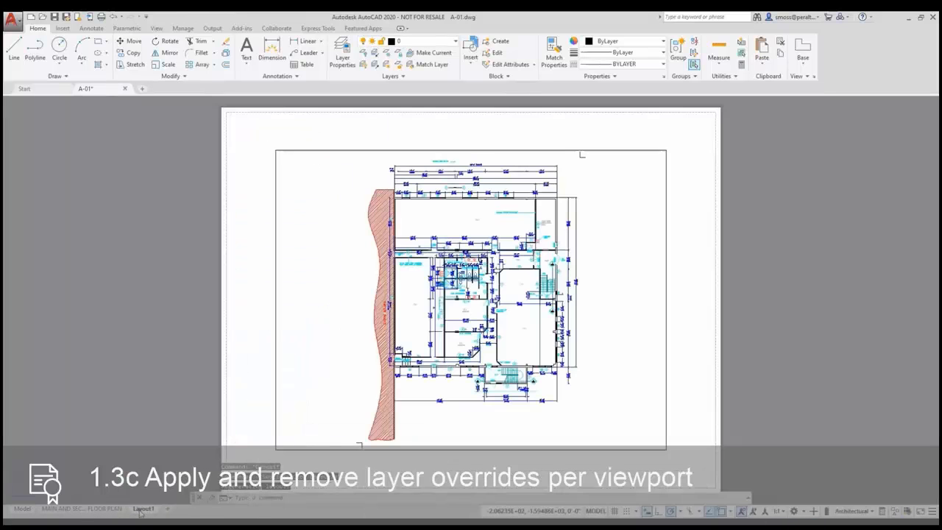
click(274, 326)
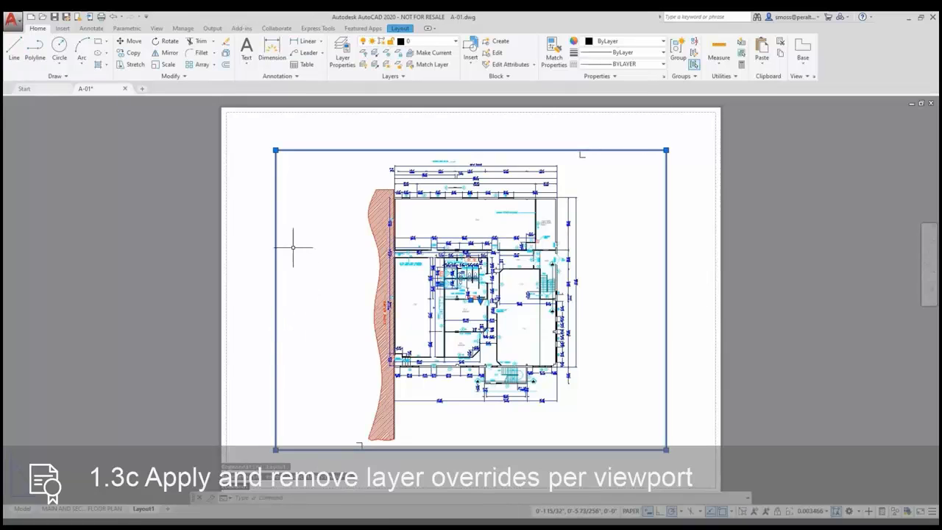
click(455, 42)
scroll(514, 184, down, 2)
scroll(513, 207, down, 6)
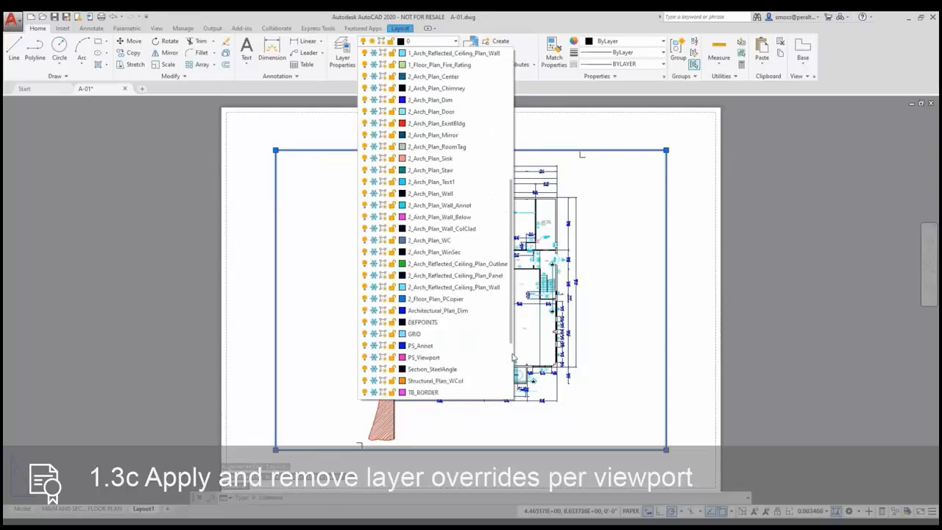
click(419, 380)
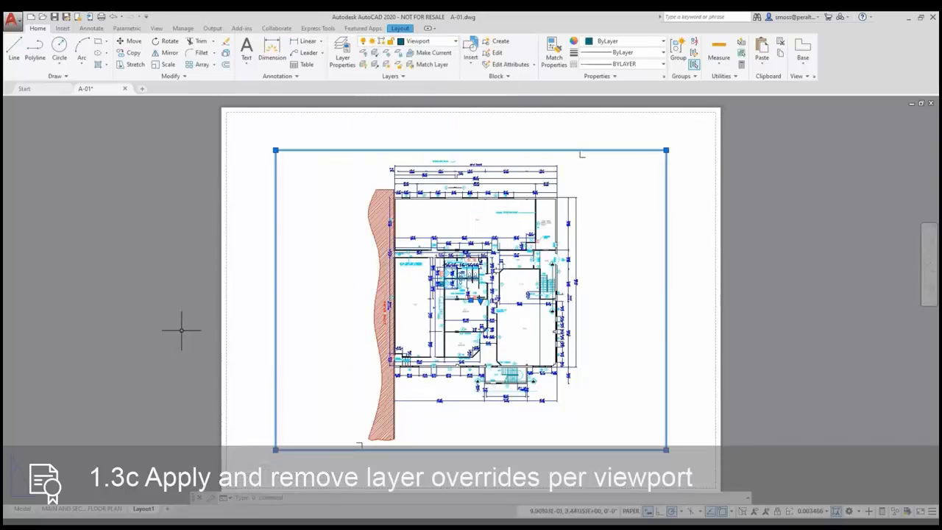
- Activate the layout viewport, review the definition of the 1_Arch_Plan layer filter and list only its layers
double_click(329, 303)
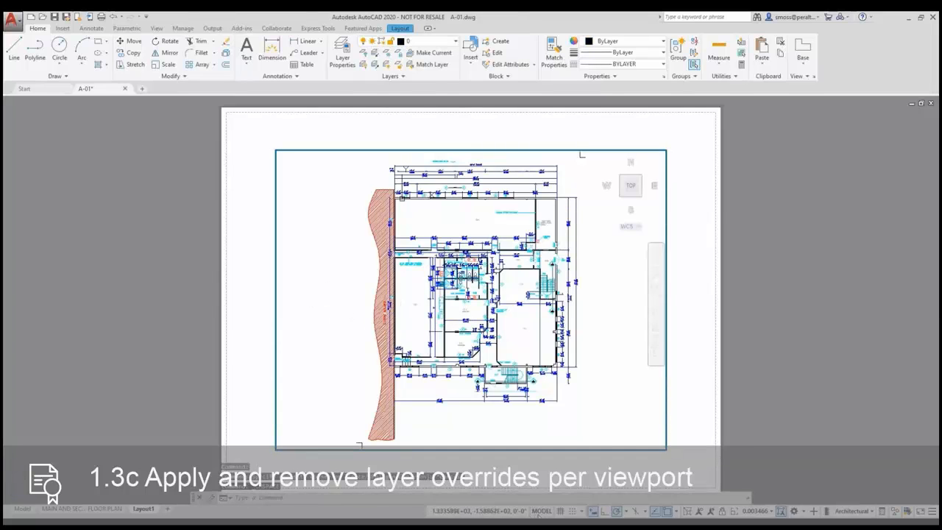
click(342, 56)
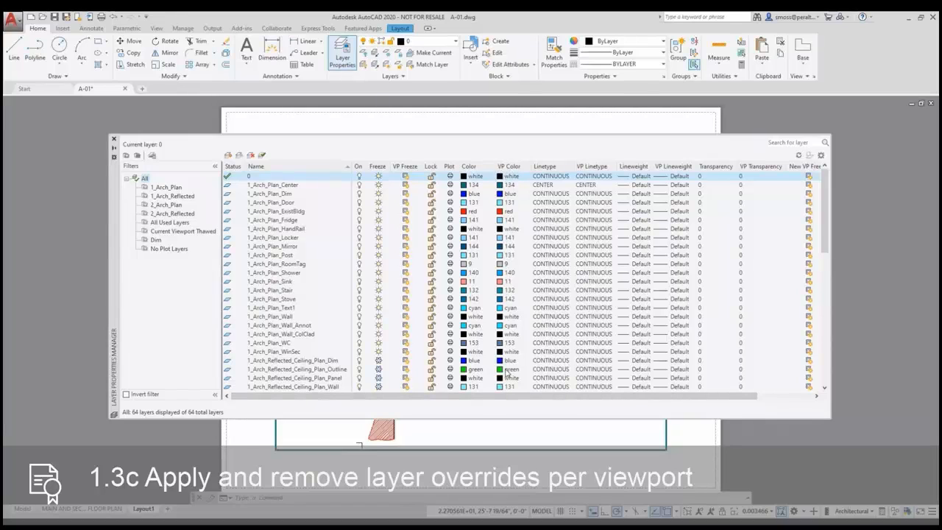
double_click(157, 189)
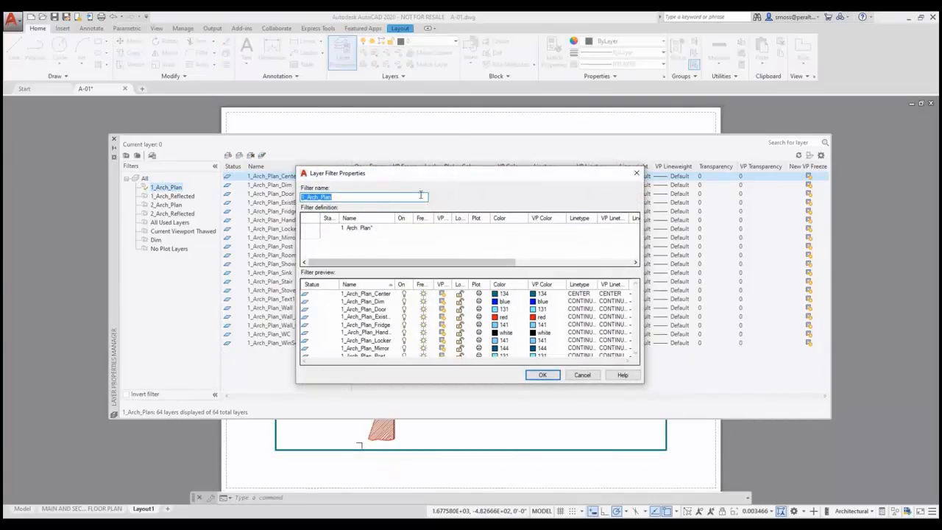
drag(429, 175, 411, 138)
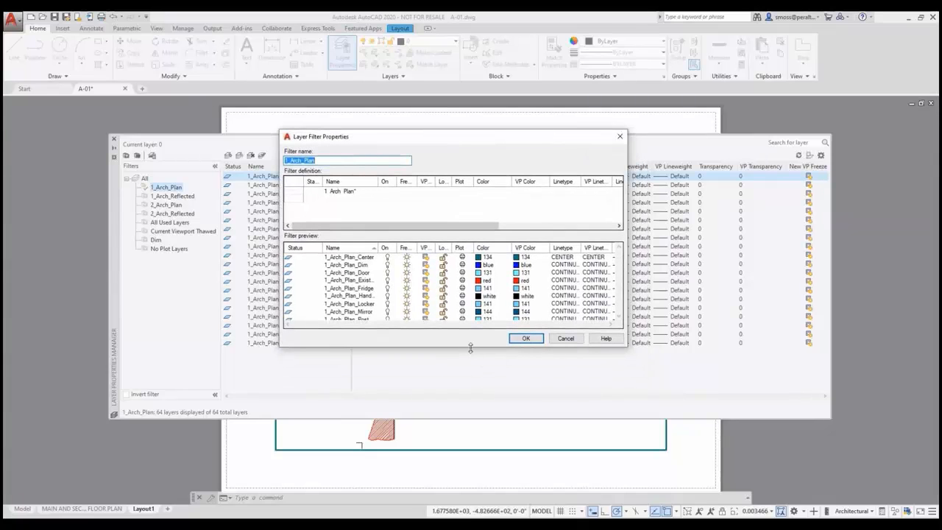
drag(471, 348, 471, 426)
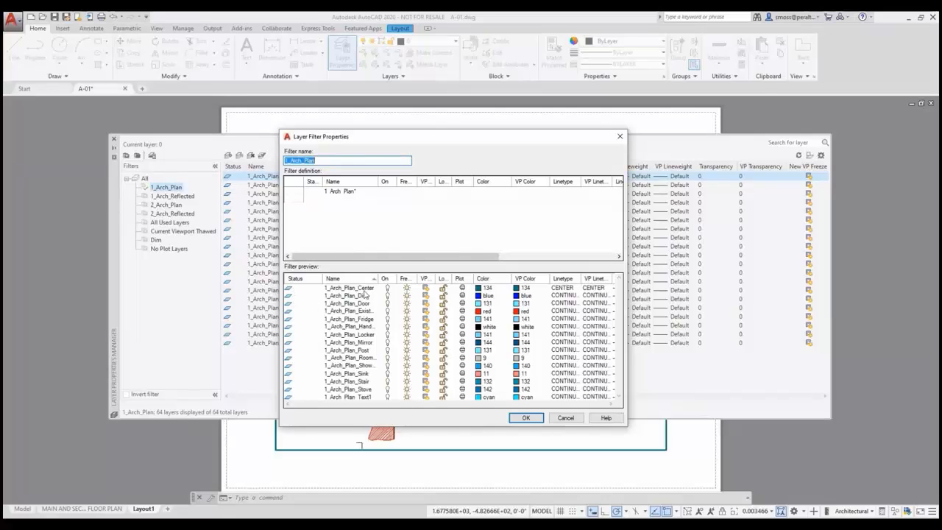
click(527, 417)
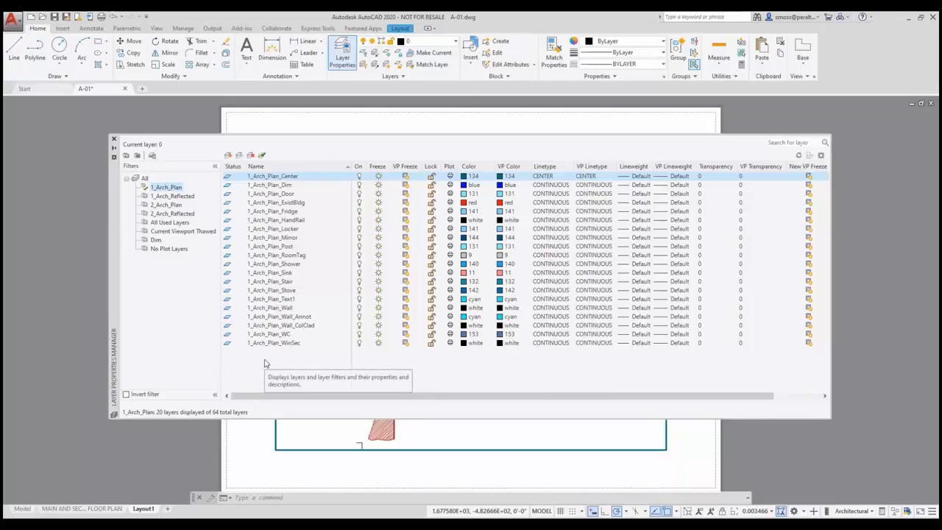
- Override the viewport color of all 1_Arch_Plan layers with color 8, and return to paper space
key(ctrl+a)
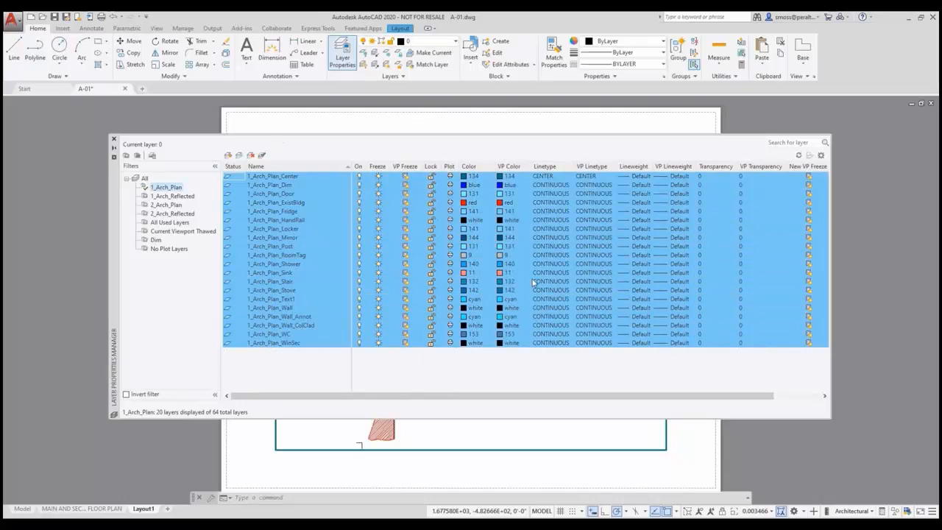
click(510, 179)
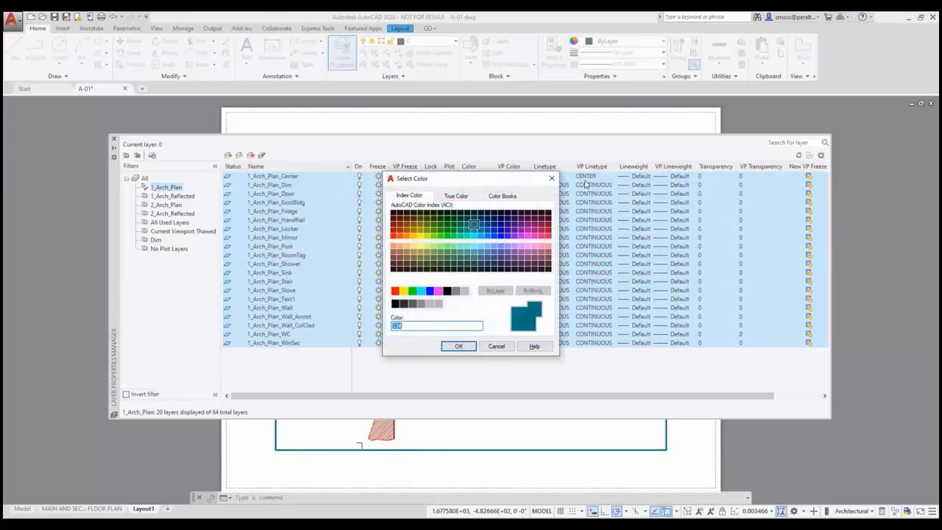
click(456, 292)
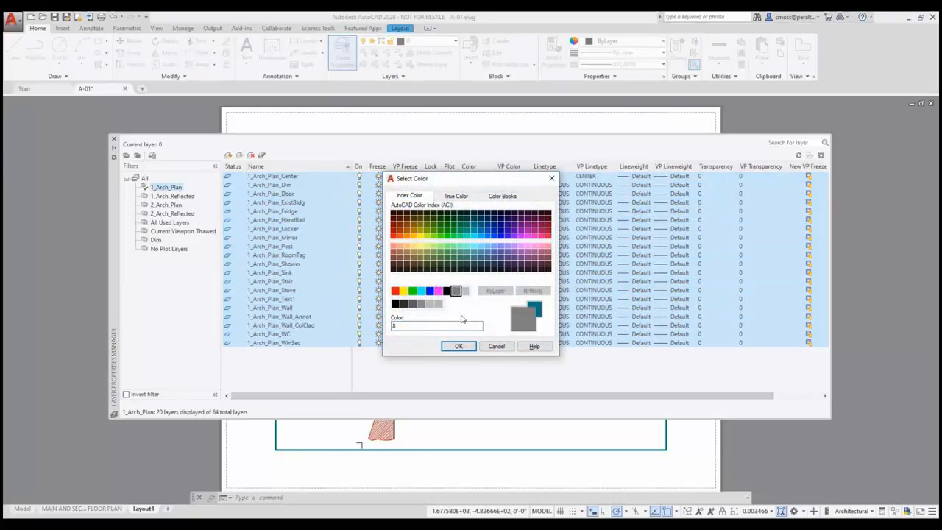
click(458, 346)
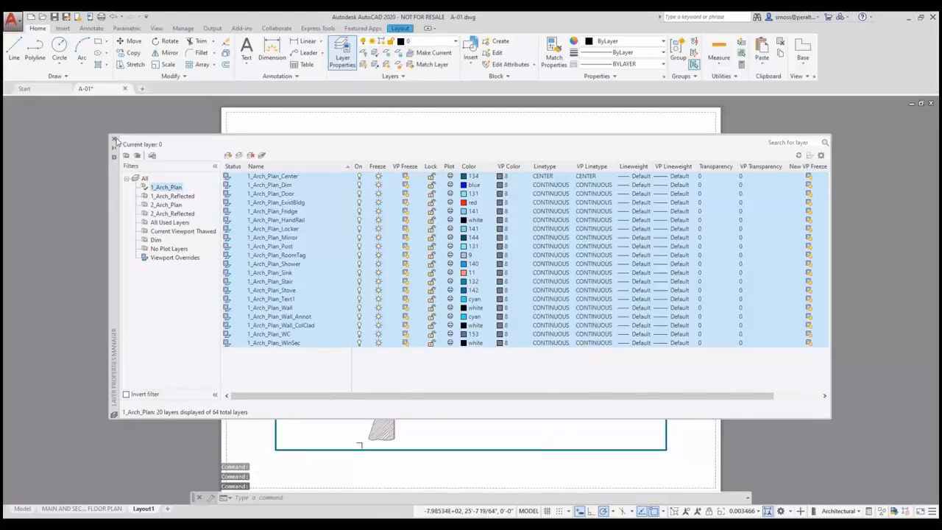
click(113, 139)
double_click(321, 475)
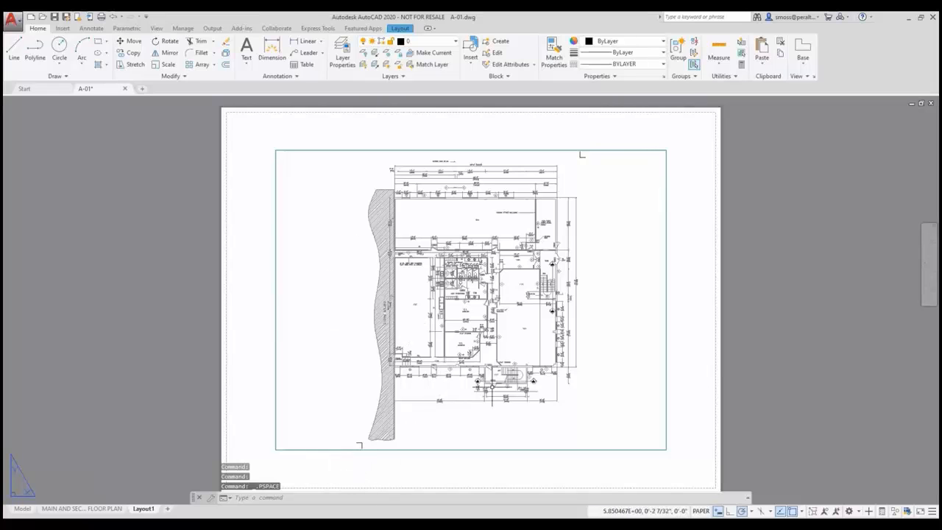
- Rename the new layout as First Floor Plan Grey
right_click(142, 509)
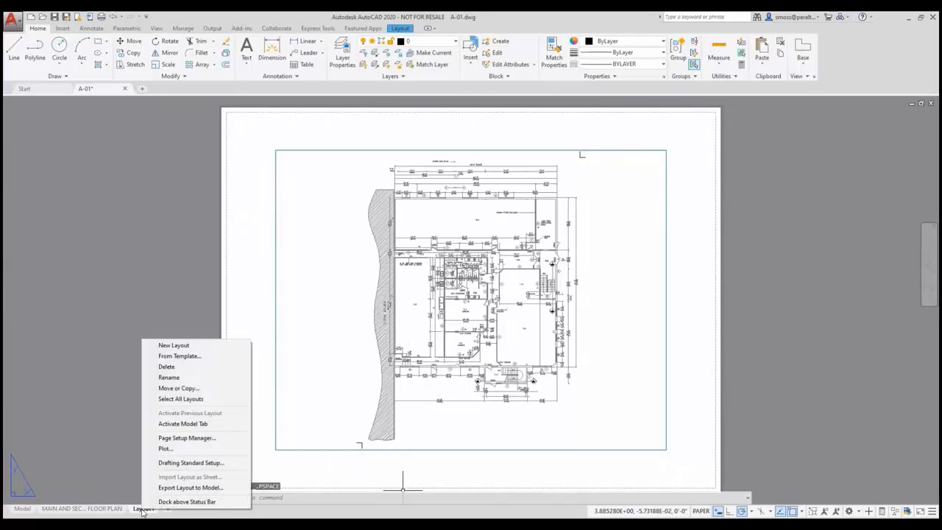
click(202, 380)
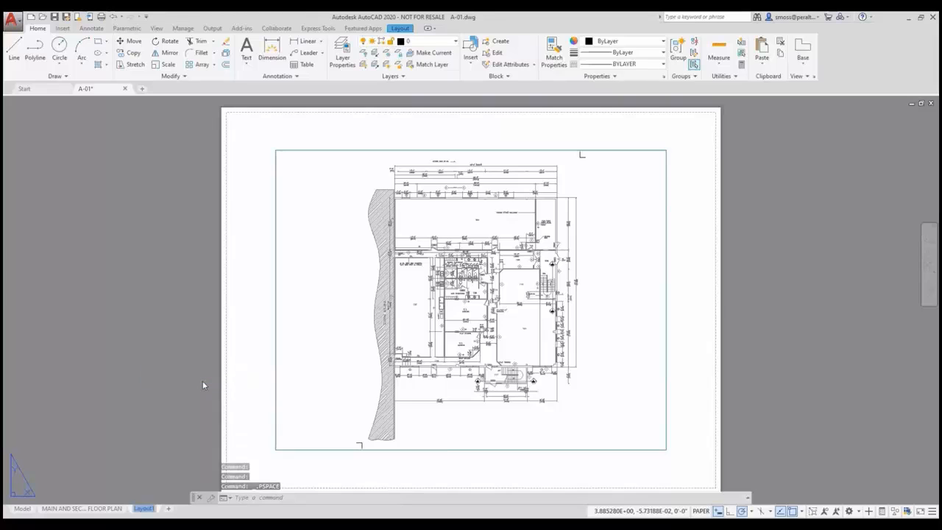
text(F)
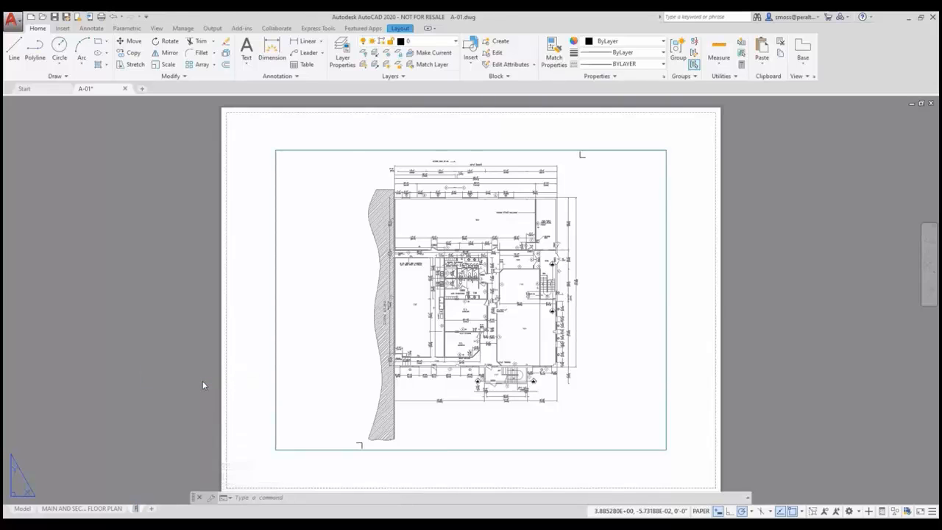
text(irst Floor Plan Grey)
key(Return)
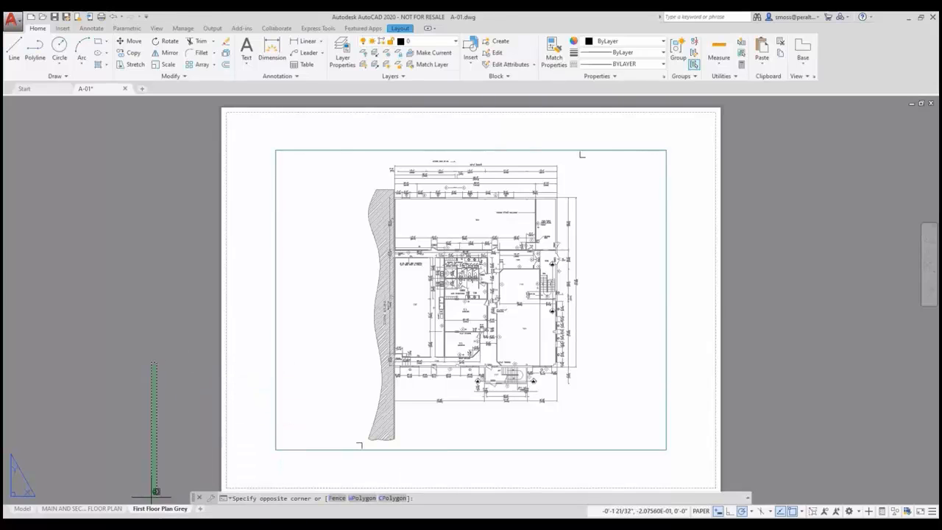
- Compare the plan's layer colors in the main and second floor plan layout, the First Floor Plan Grey layout and model space
click(66, 509)
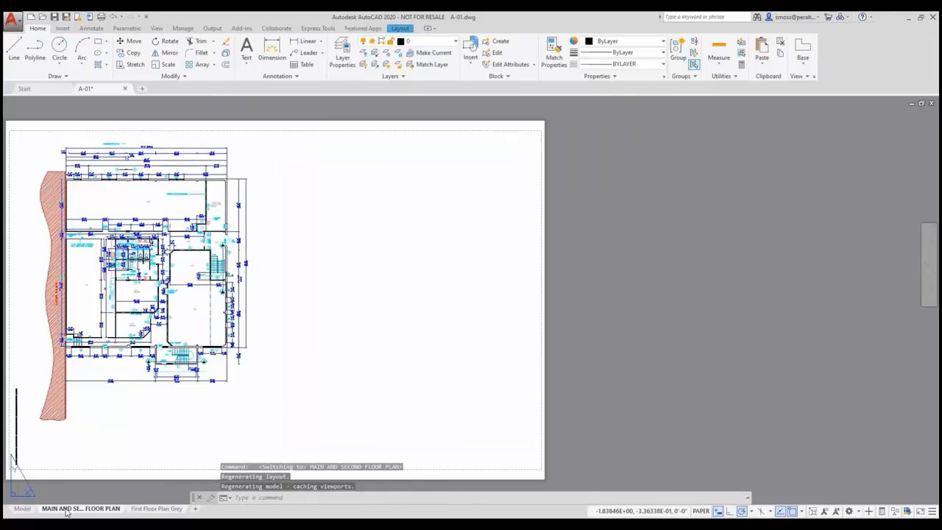
click(145, 509)
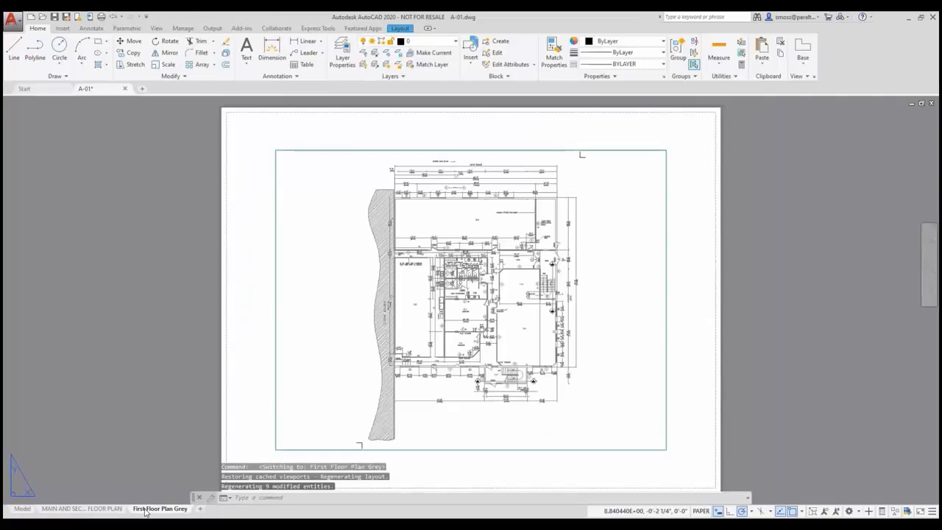
click(23, 509)
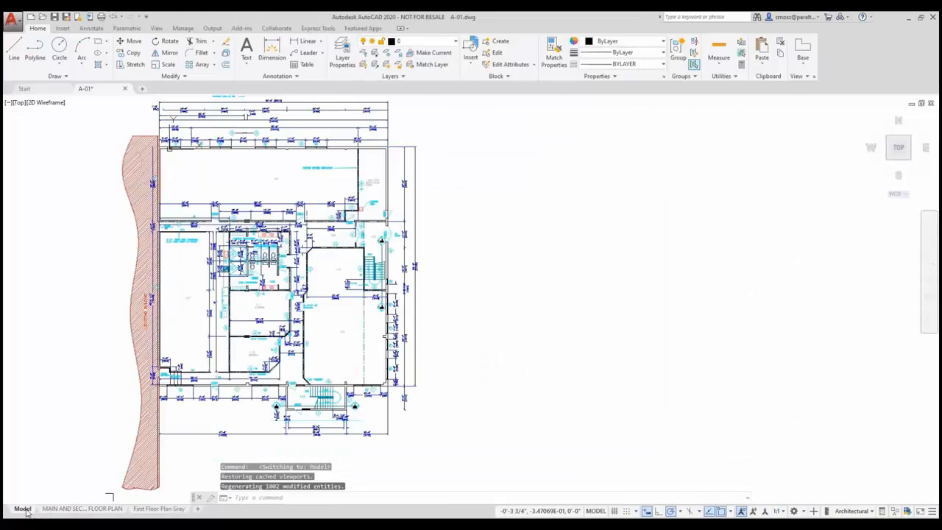
click(159, 509)
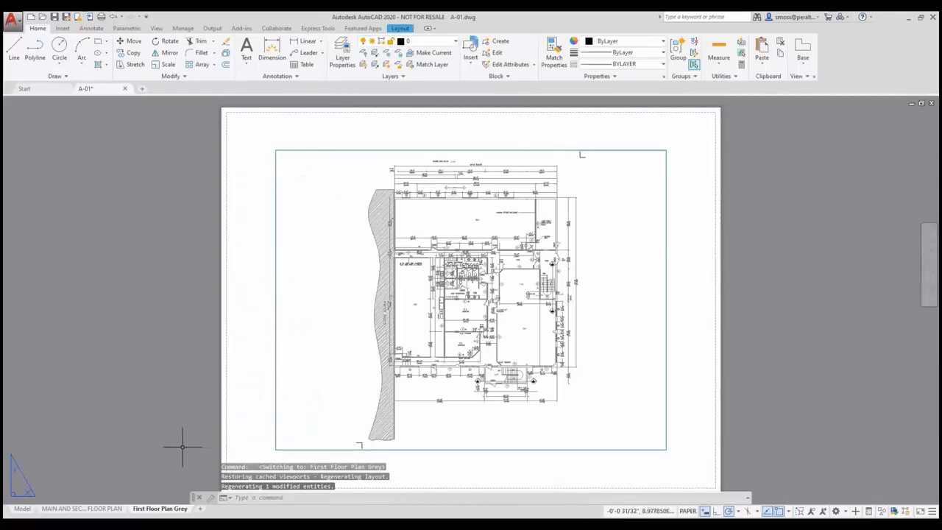
- Show the full properties of the room tag text 113 beside the ST2 stair in model space
click(23, 509)
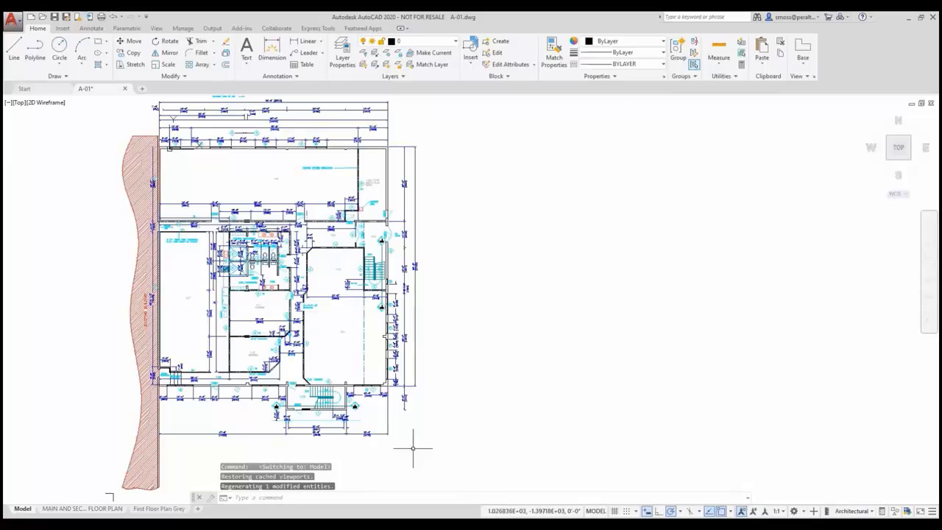
scroll(365, 272, up, 6)
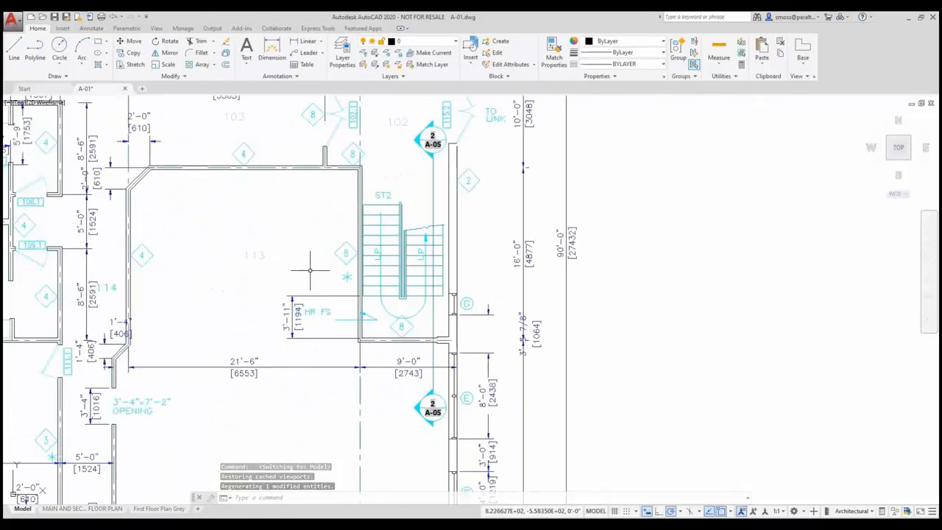
click(254, 256)
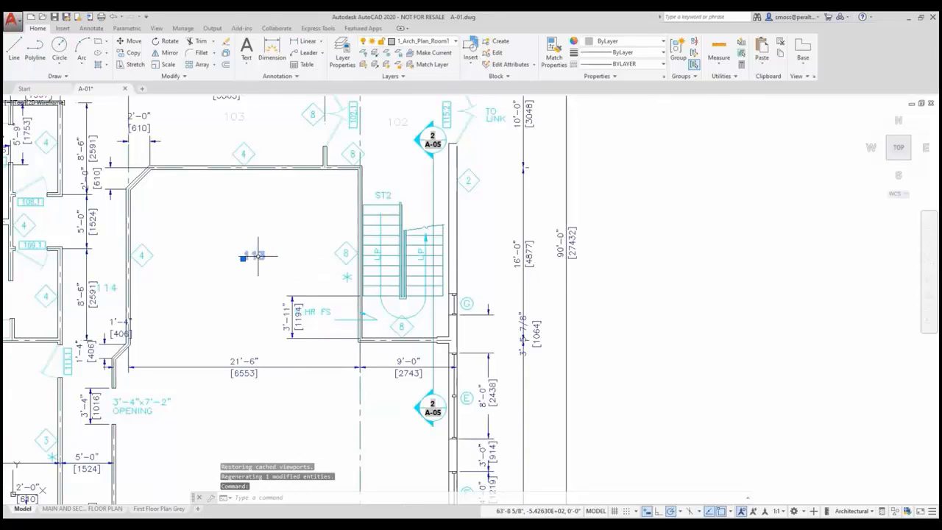
right_click(255, 257)
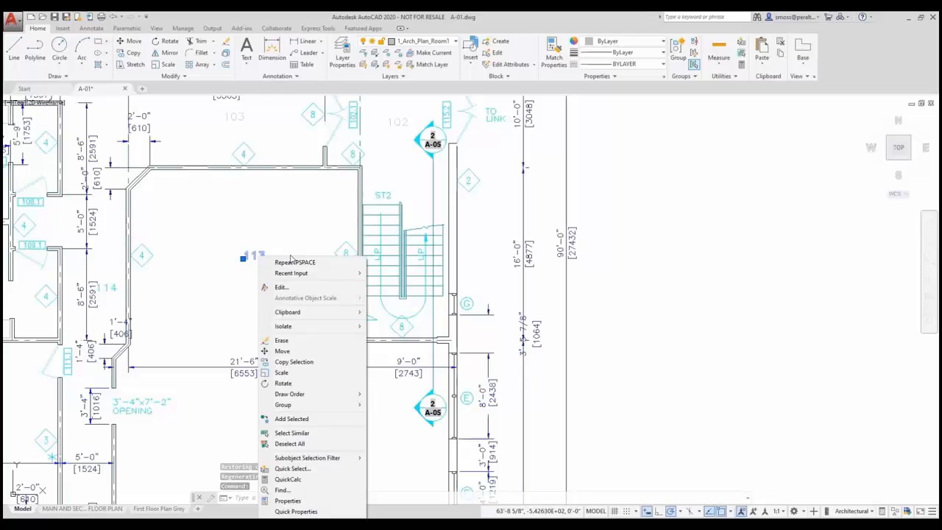
click(287, 501)
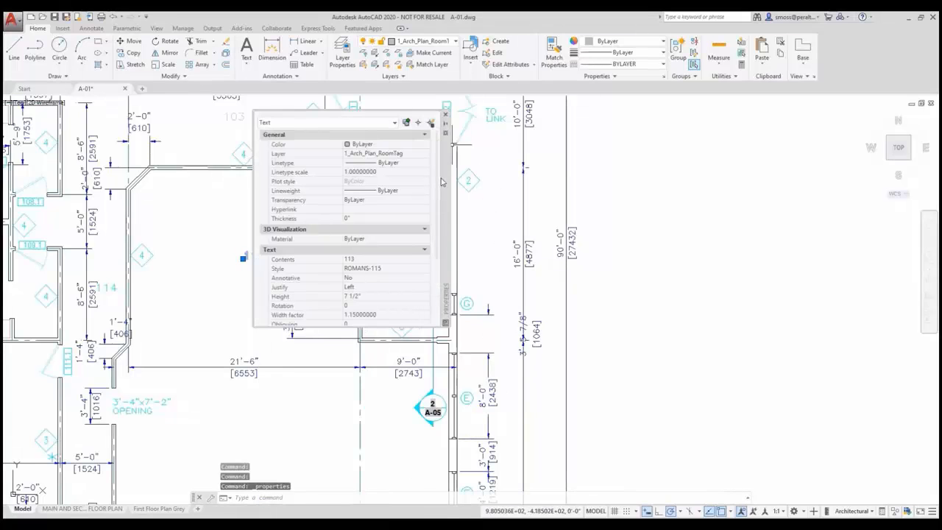
- Move the properties clear of the room tag text 113 and set its color to Blue
drag(444, 184, 552, 217)
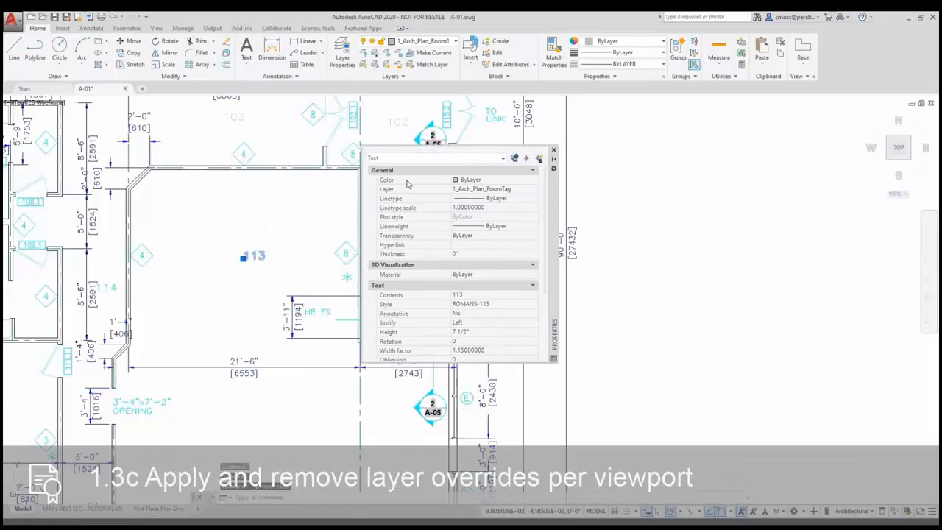
click(499, 183)
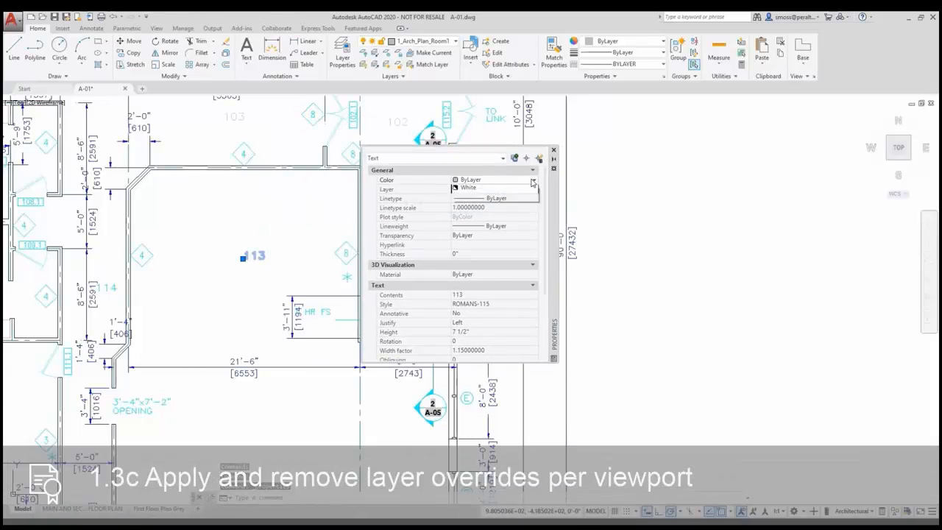
click(533, 183)
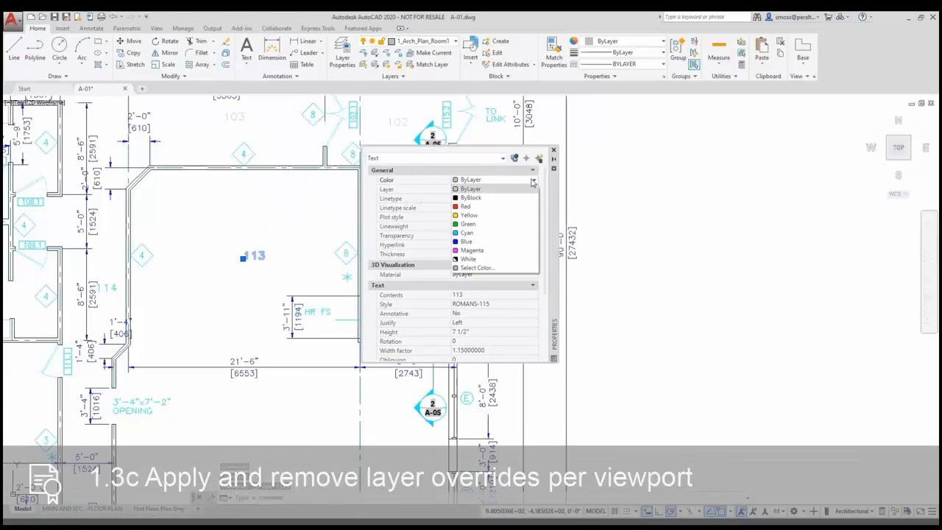
click(489, 245)
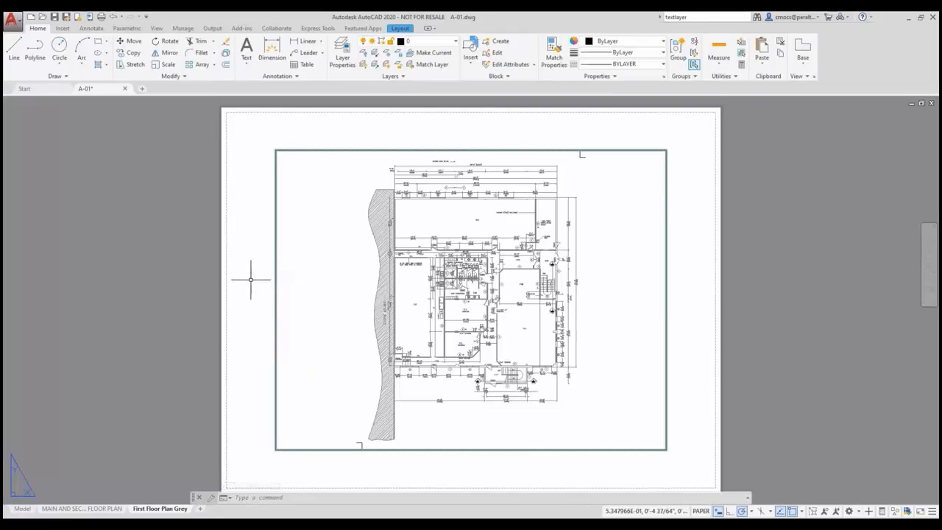
- Query VPLAYEROVERRIDES inside the First Floor Plan Grey layout's viewport, and return to paper space
double_click(320, 260)
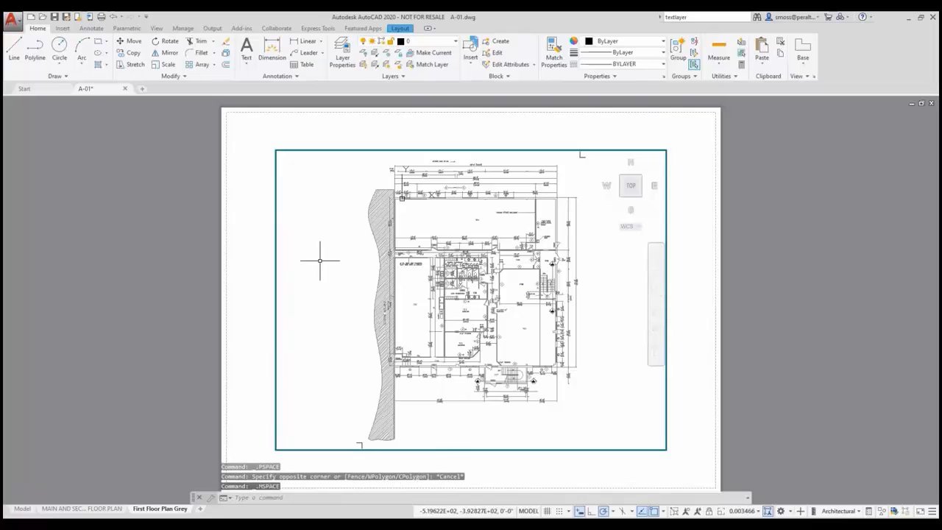
right_click(318, 230)
mouse_move(398, 246)
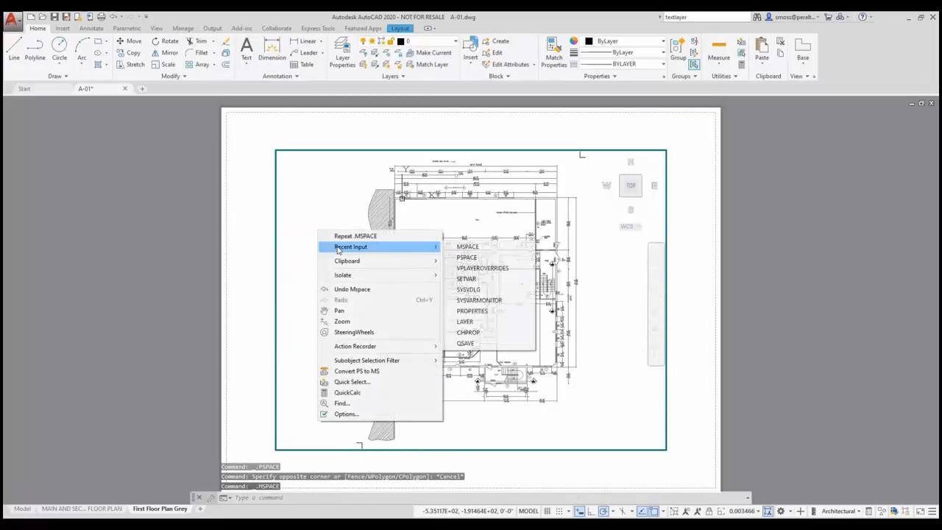
click(485, 273)
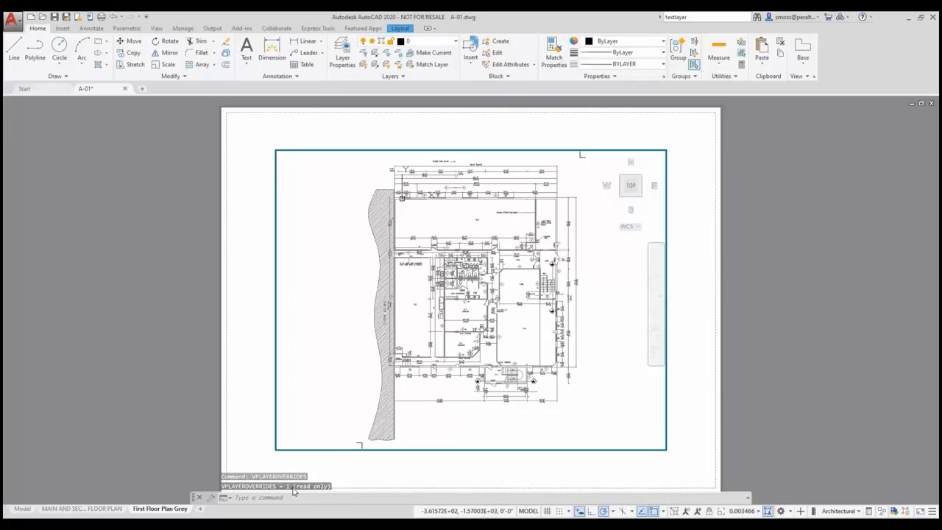
double_click(253, 440)
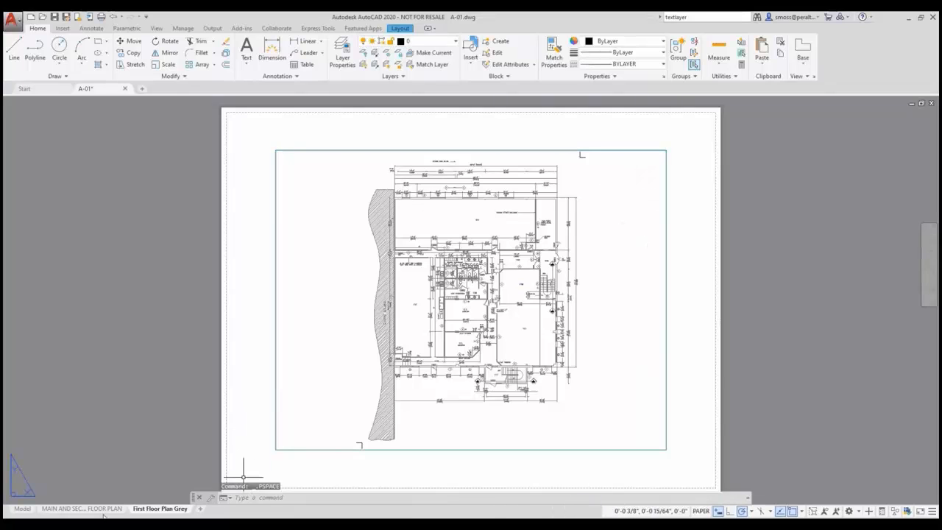
- Query VPLAYEROVERRIDES inside the floor plan viewport of the main and second floor plan layout
click(81, 509)
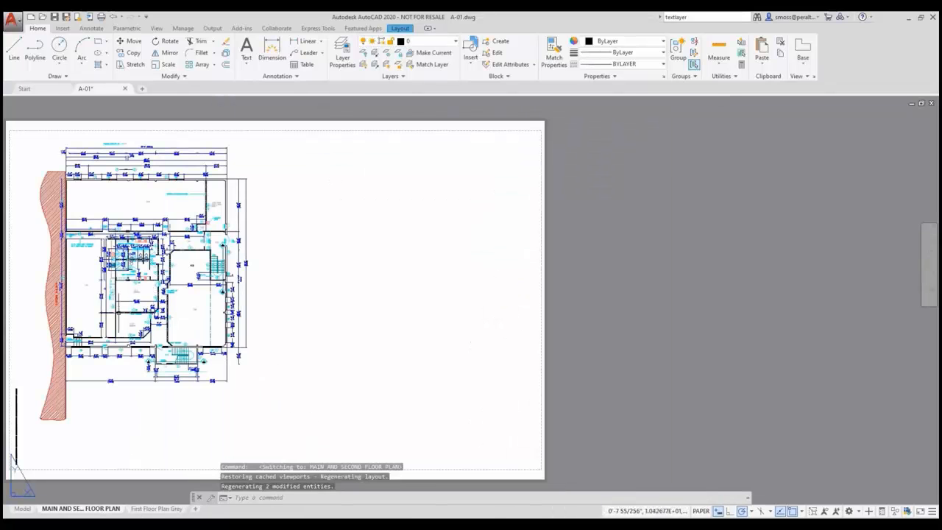
double_click(178, 307)
right_click(178, 308)
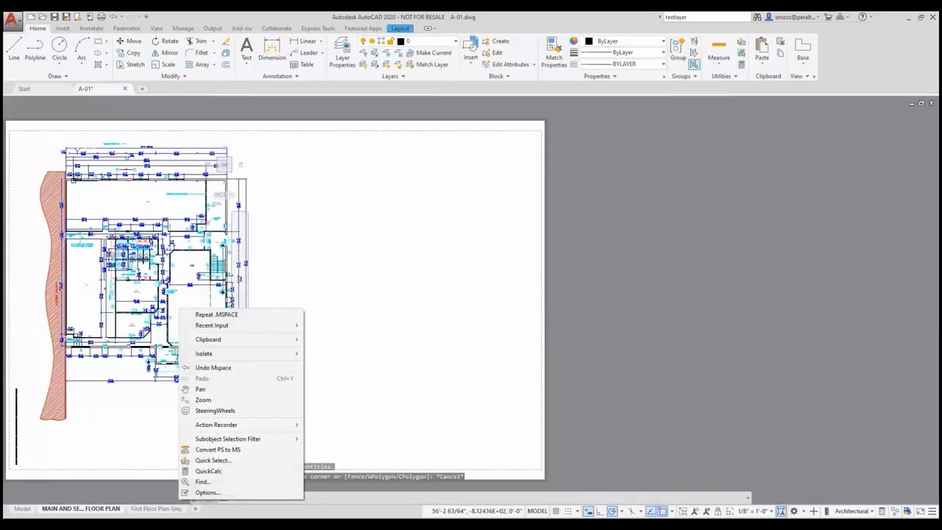
mouse_move(282, 329)
click(346, 347)
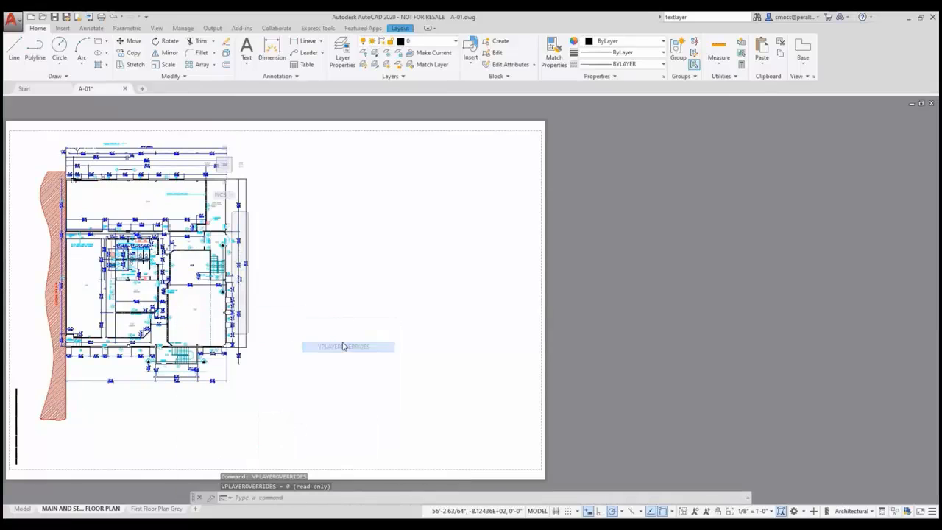